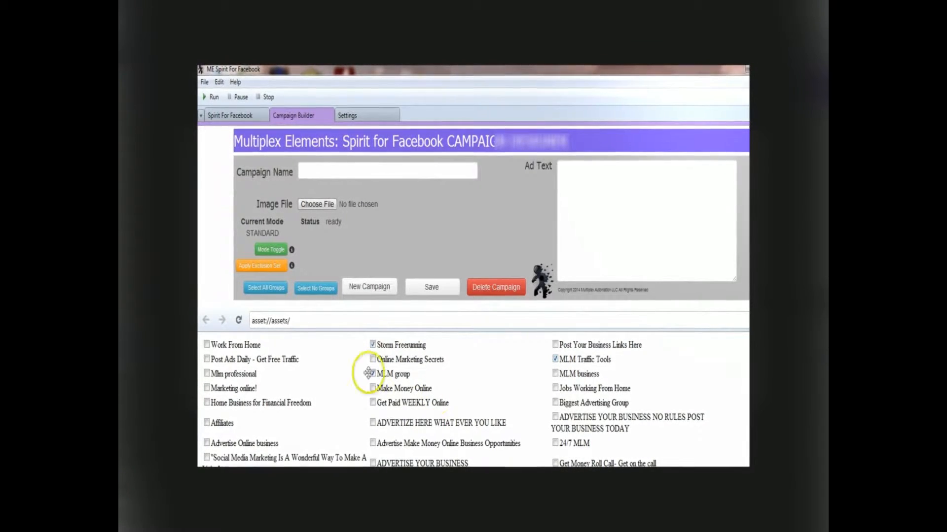
Step: Start a new campaign, switch it to exclusion mode, and name it "Test Exclusion Group"
left_click(278, 291)
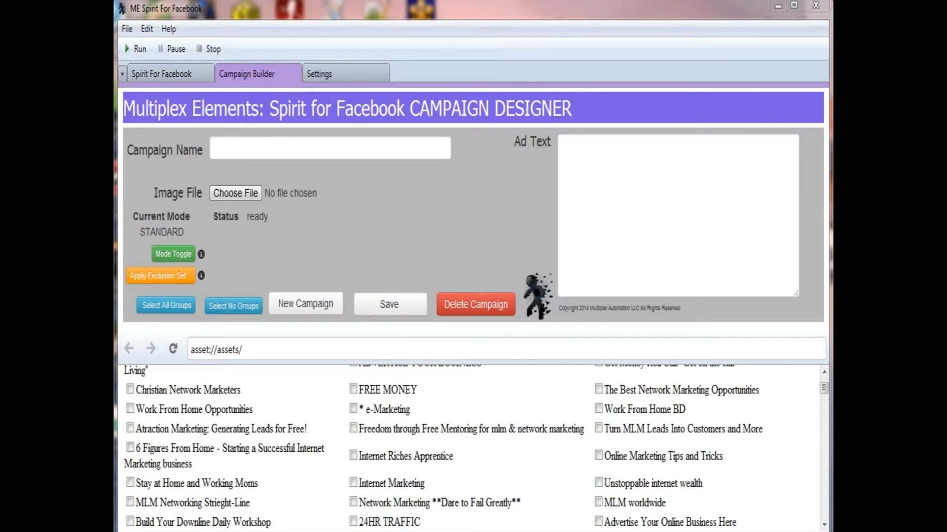
left_click(265, 75)
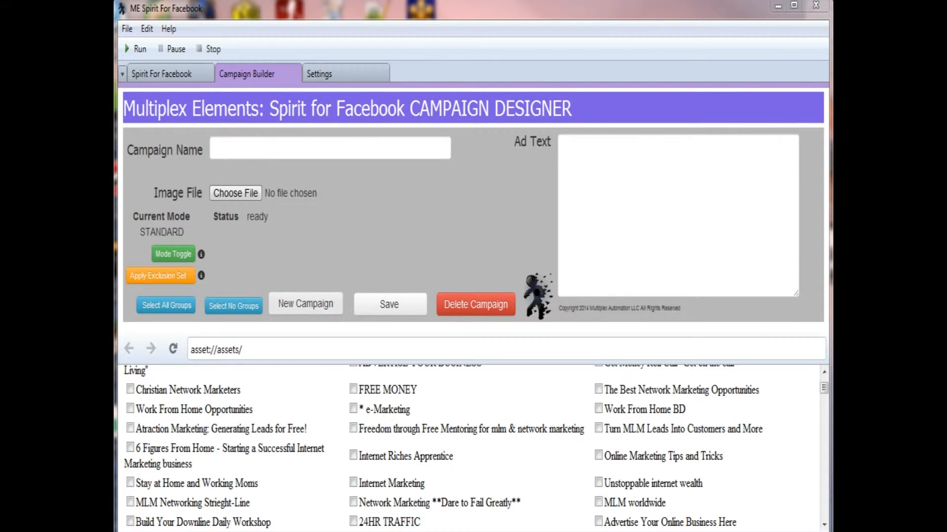
left_click(298, 306)
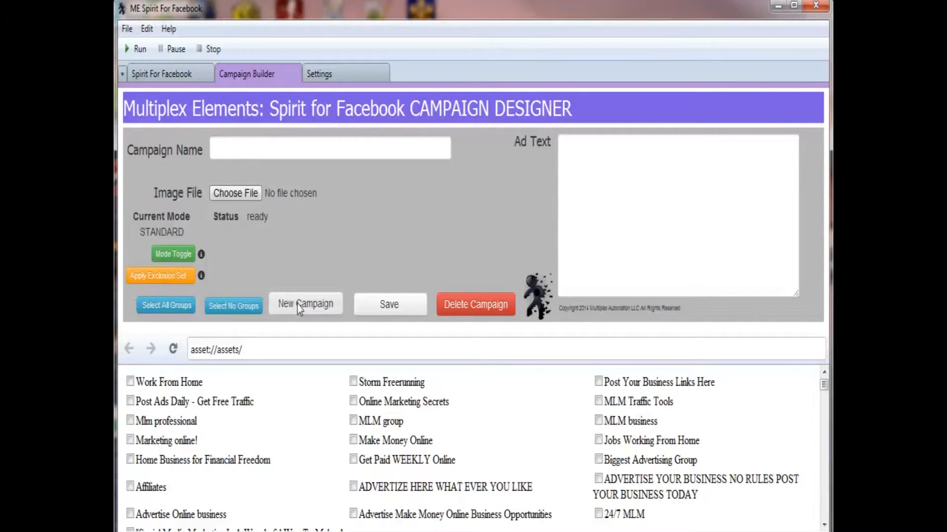
left_click(174, 254)
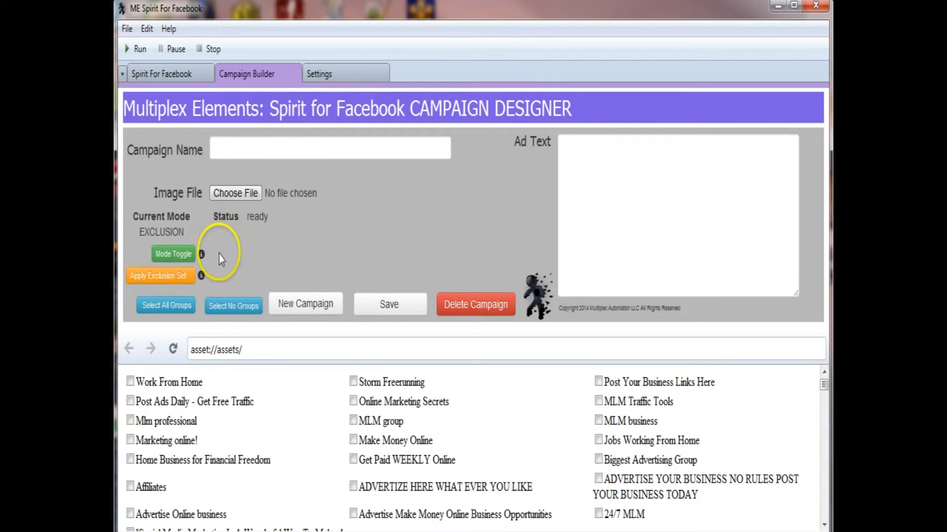
left_click(228, 151)
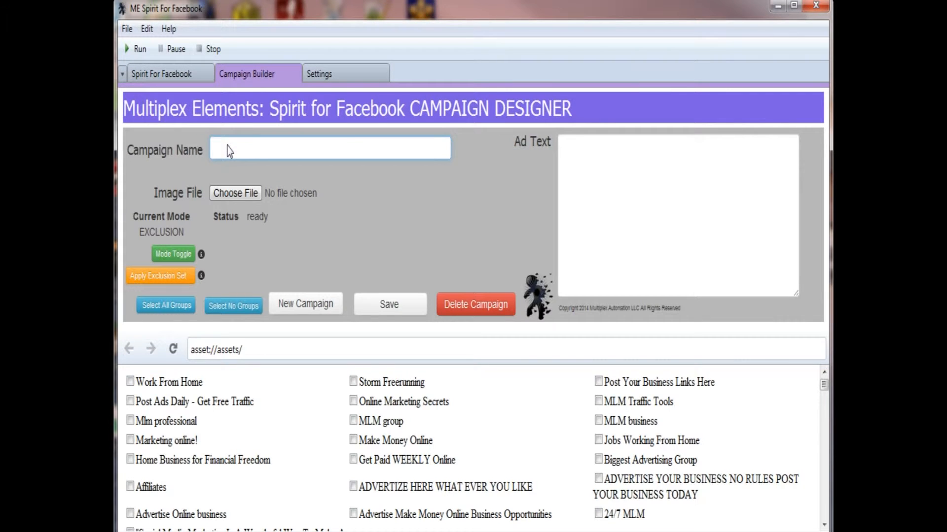
type("Test Exclusion Group")
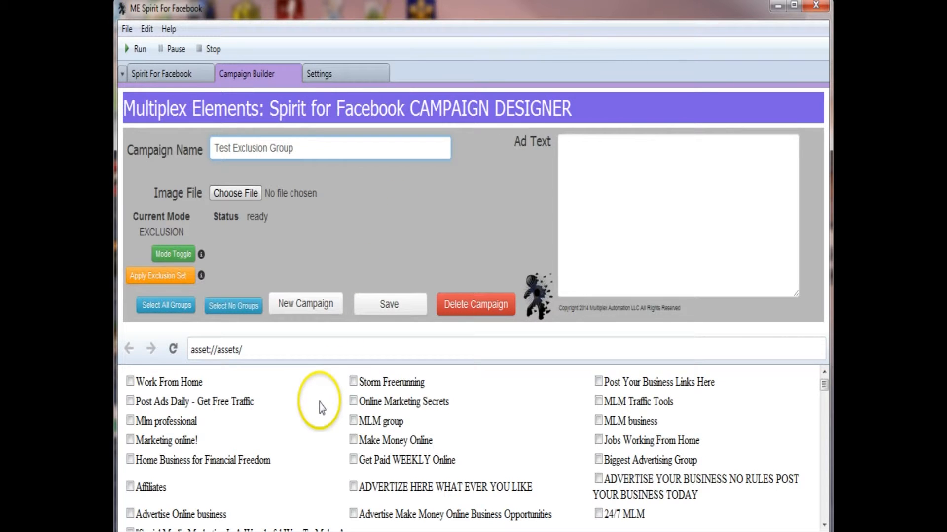
Step: Select the groups Biggest Advertising Group, Get Paid WEEKLY Online, PennyMatrix Millionaires Club, Oregon: South Salem Alumni & Community, and slots for exclusion
left_click(599, 460)
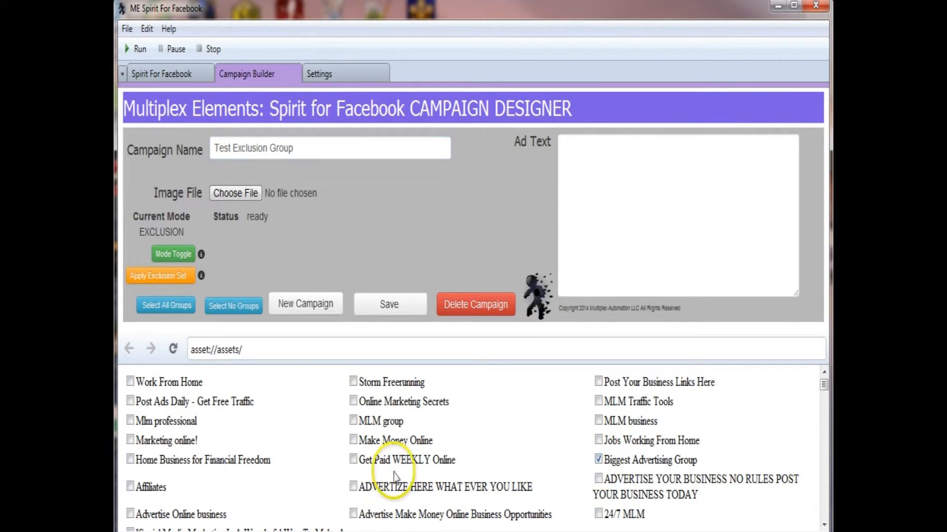
left_click(352, 459)
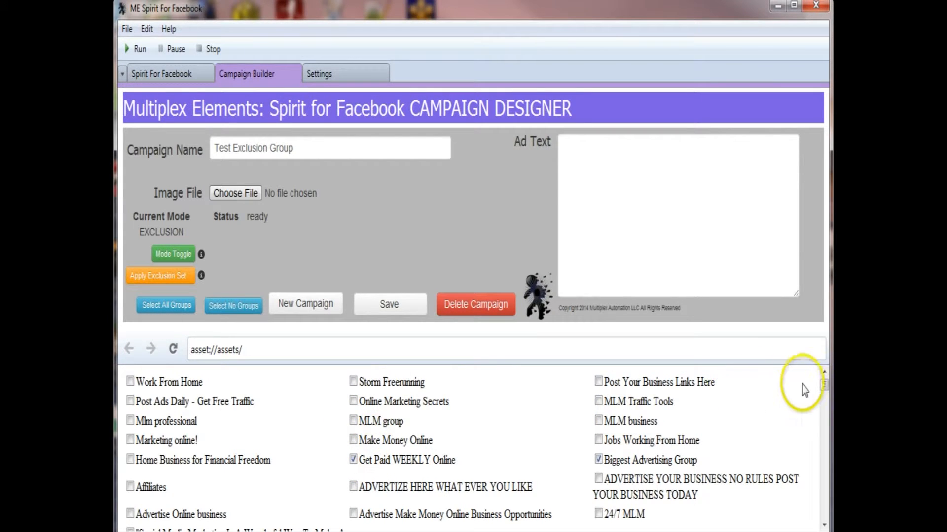
left_click_drag(823, 388, 821, 504)
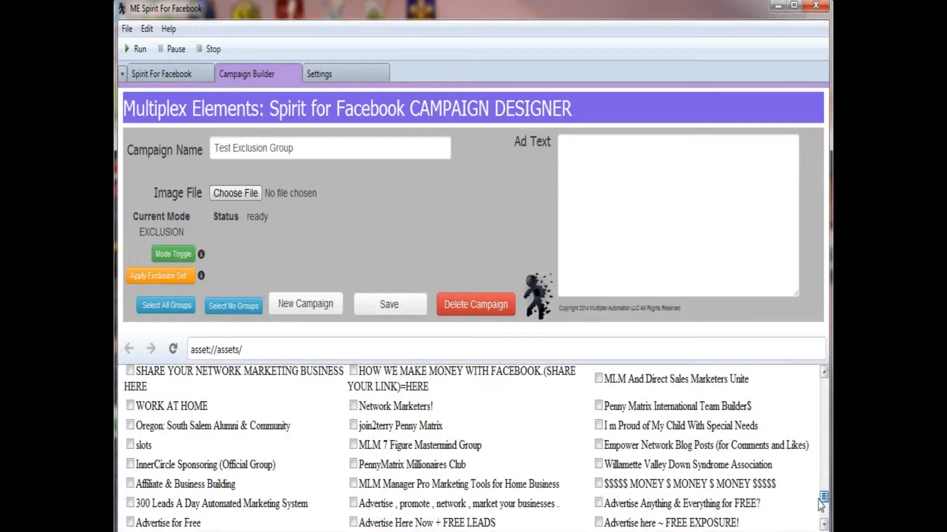
left_click(354, 464)
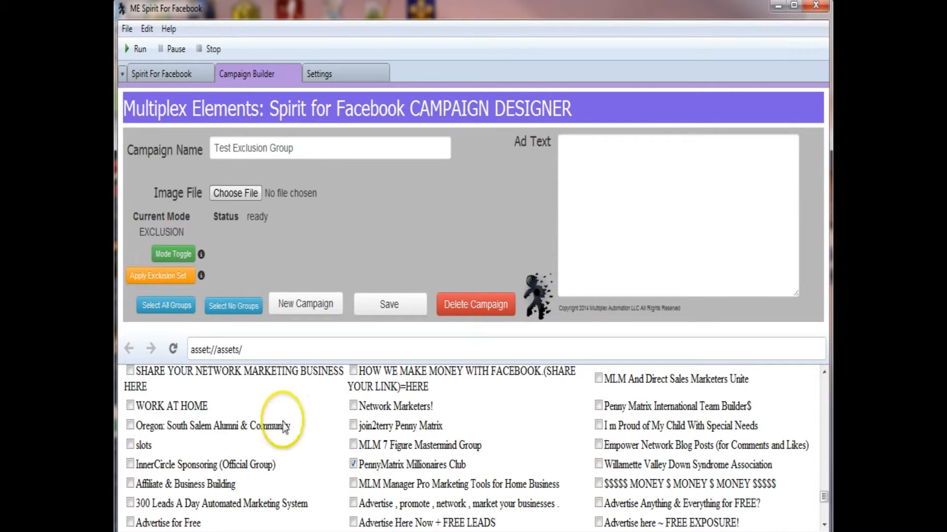
left_click(130, 425)
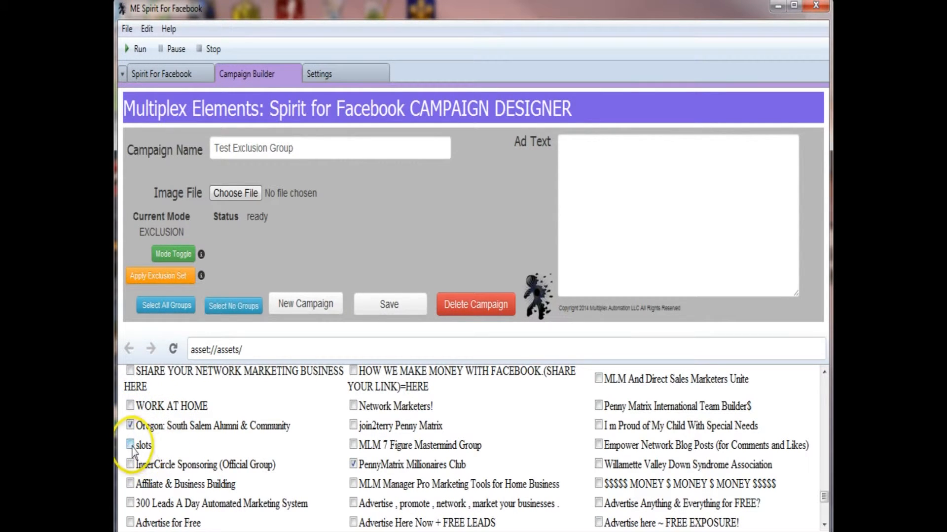
left_click(130, 446)
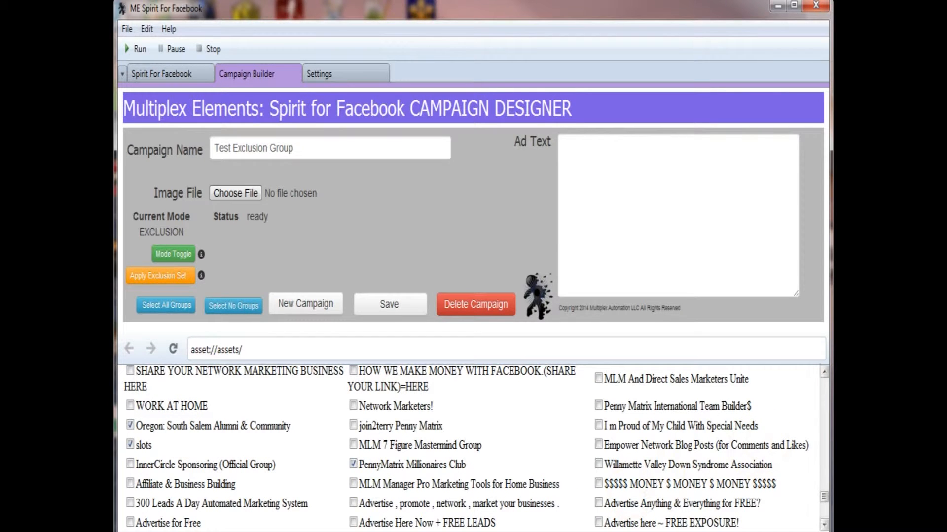
Step: Add the Crazy Simple System Members group to the exclusion selection
scroll(474, 447, "down", 10)
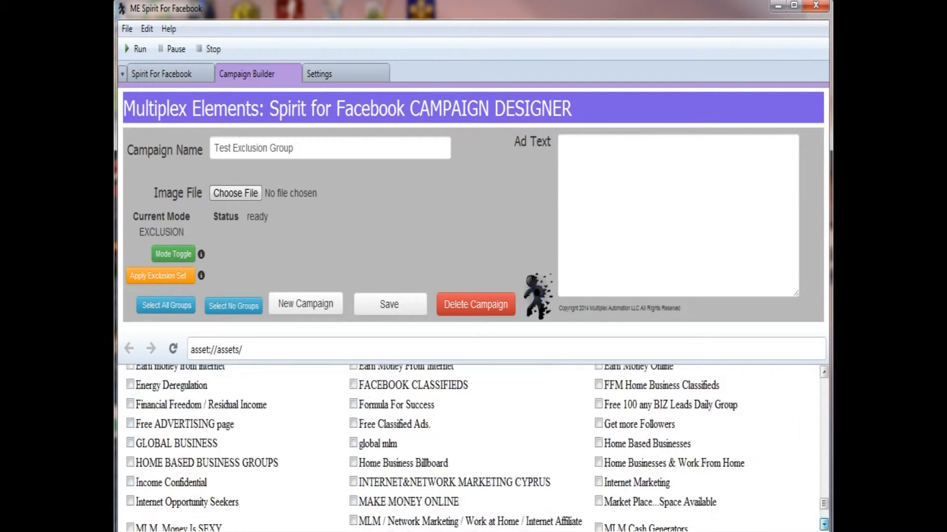
scroll(824, 517, "down", 2)
scroll(823, 523, "down", 6)
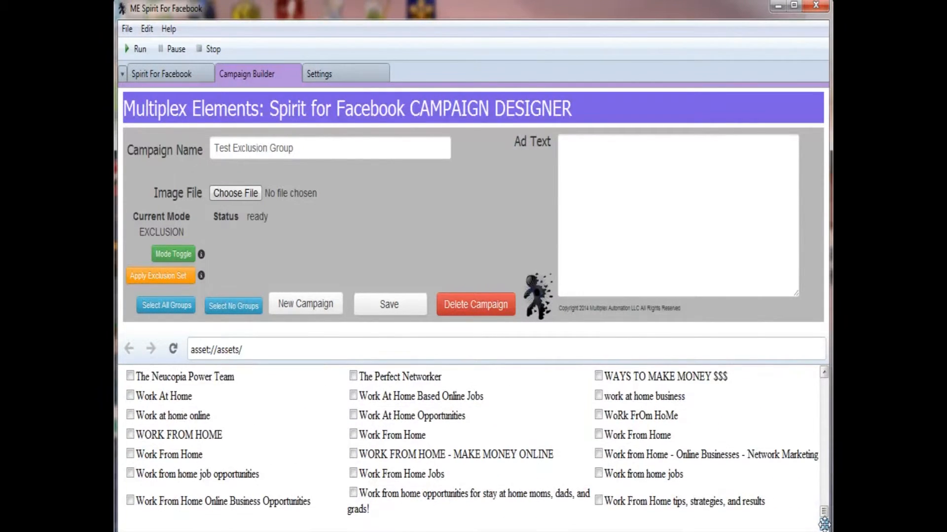
left_click_drag(823, 513, 824, 501)
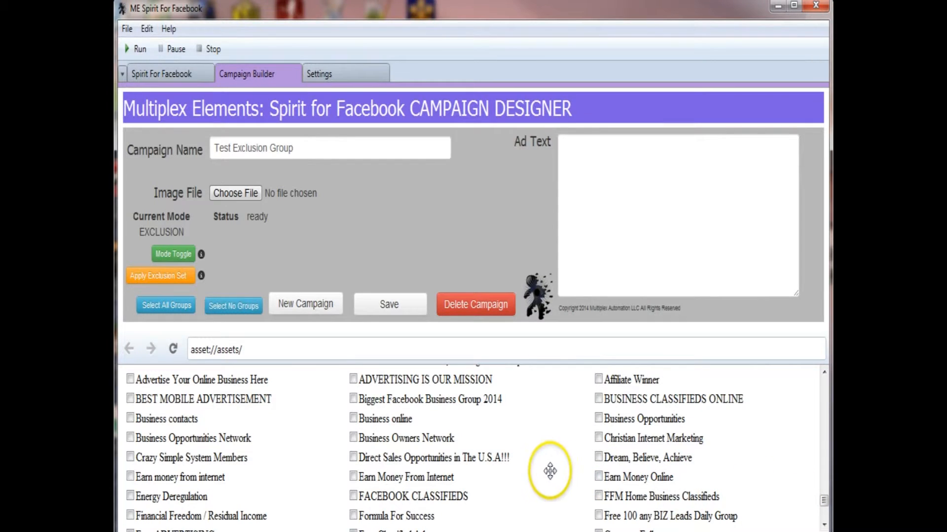
left_click(131, 457)
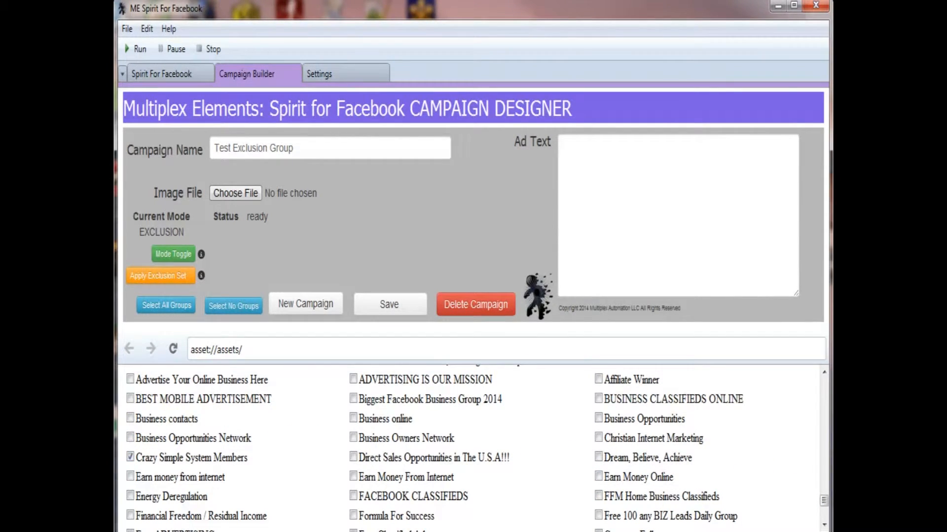
Step: Select Willamette Valley Down Syndrome Association, I m Proud of My Child With Special Needs, and Empower Network Blog Posts, and save the exclusion template
scroll(474, 449, "up", 1)
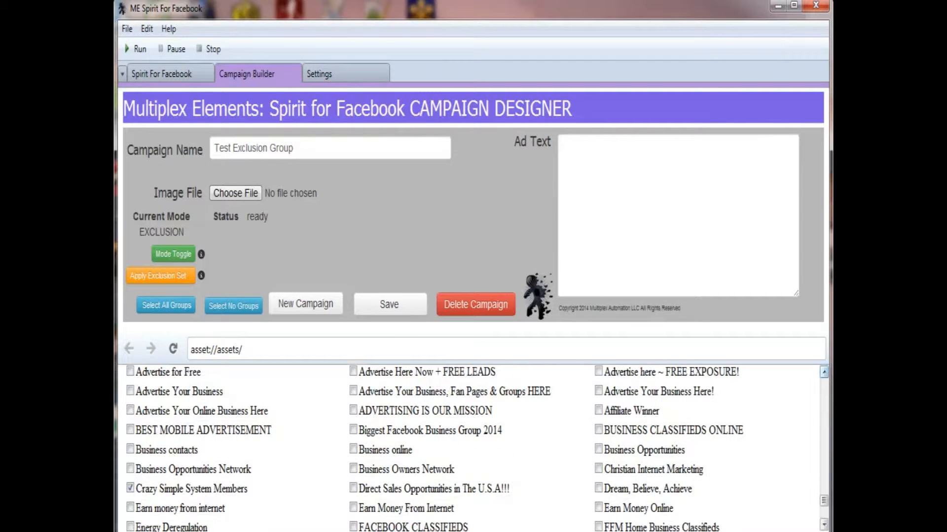
scroll(474, 448, "up", 3)
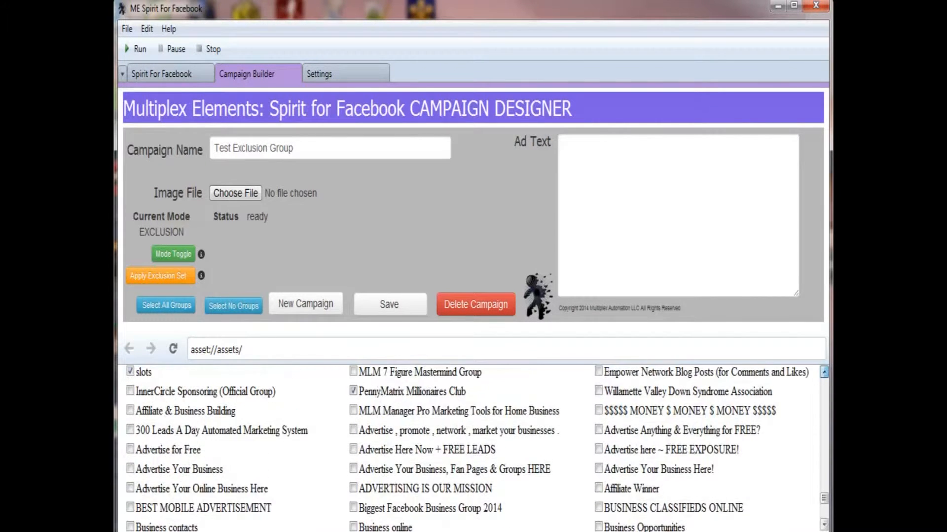
left_click(599, 407)
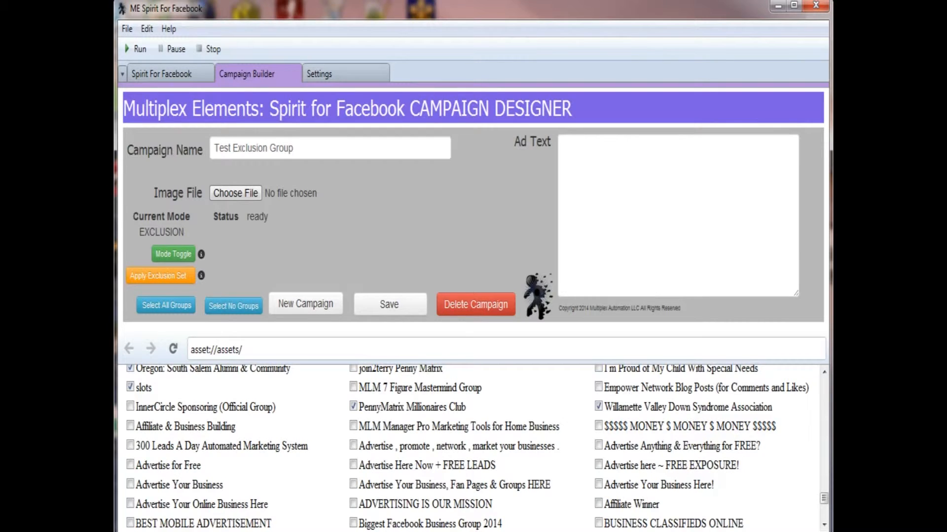
left_click(599, 369)
left_click(599, 388)
left_click(390, 305)
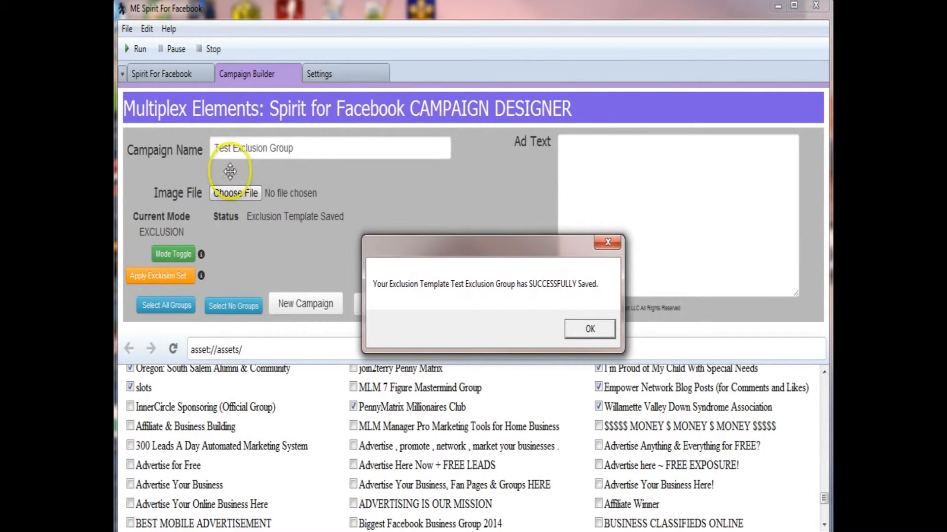
left_click(575, 329)
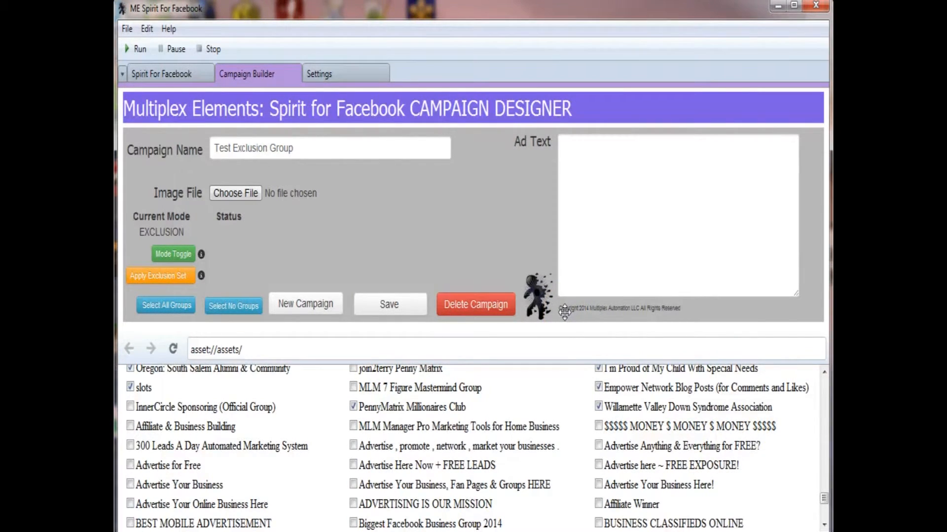
Step: Replace the campaign name with "Sample Campaign" and enter "whatever text" as the ad text
left_click_drag(292, 148, 208, 151)
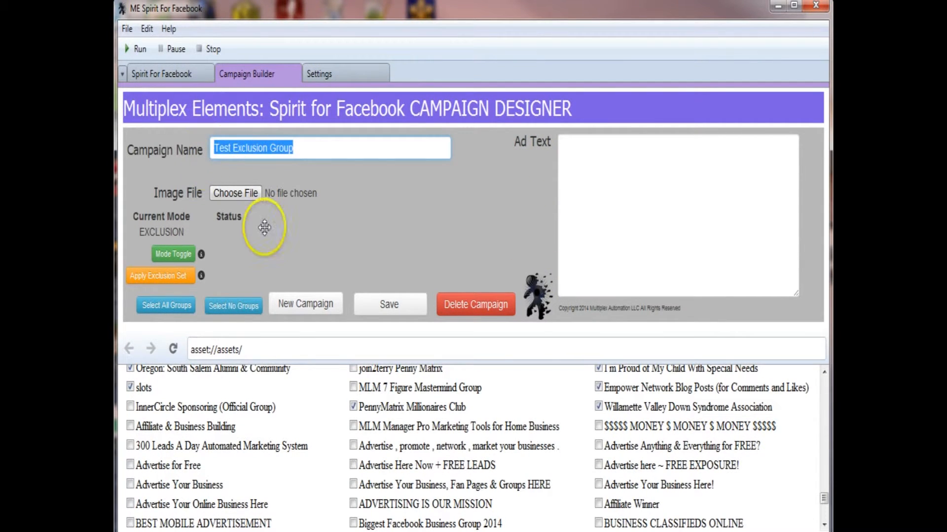
key("BackSpace")
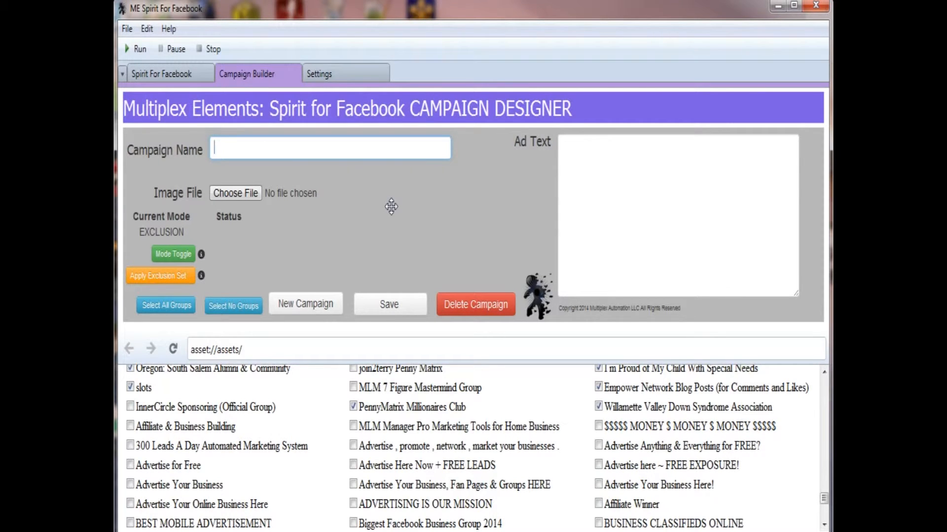
type("Sample Campaign")
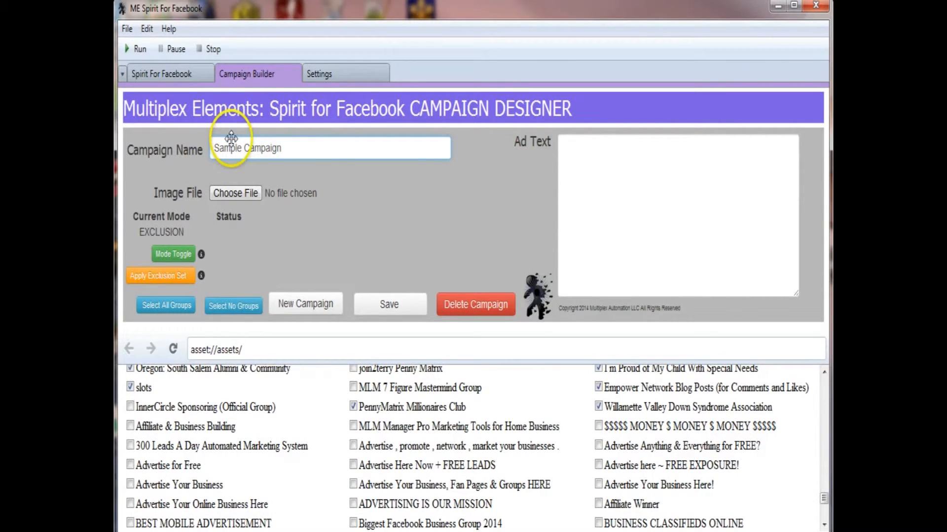
left_click(586, 150)
type("whatever text")
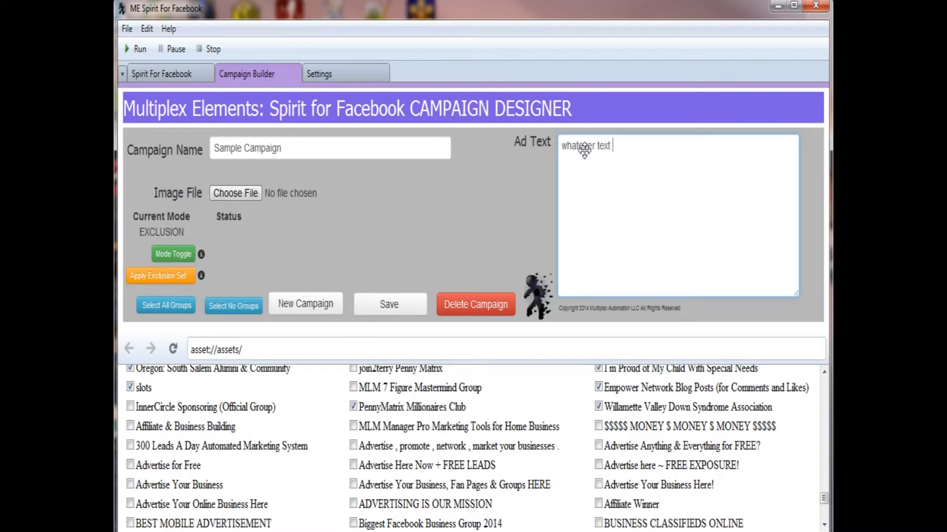
Step: Clear all group selections and switch Sample Campaign to standard mode
left_click(229, 193)
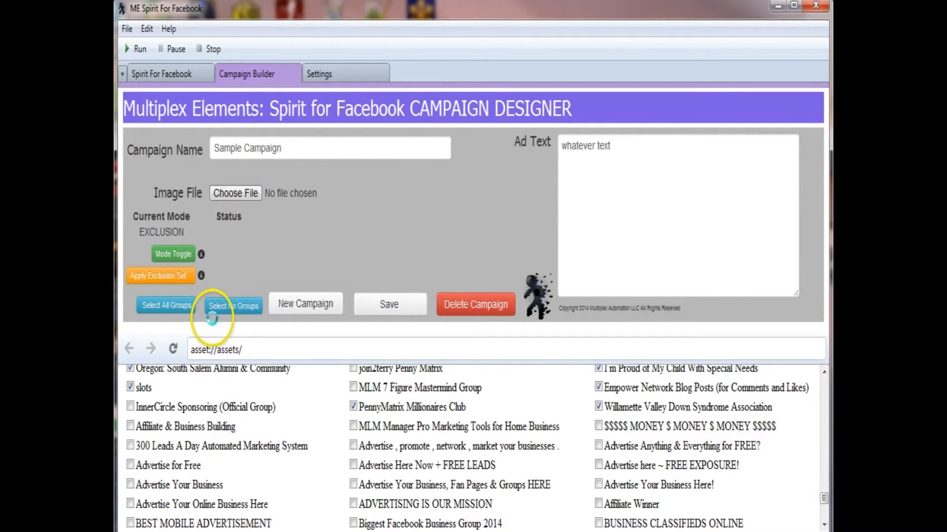
left_click(229, 300)
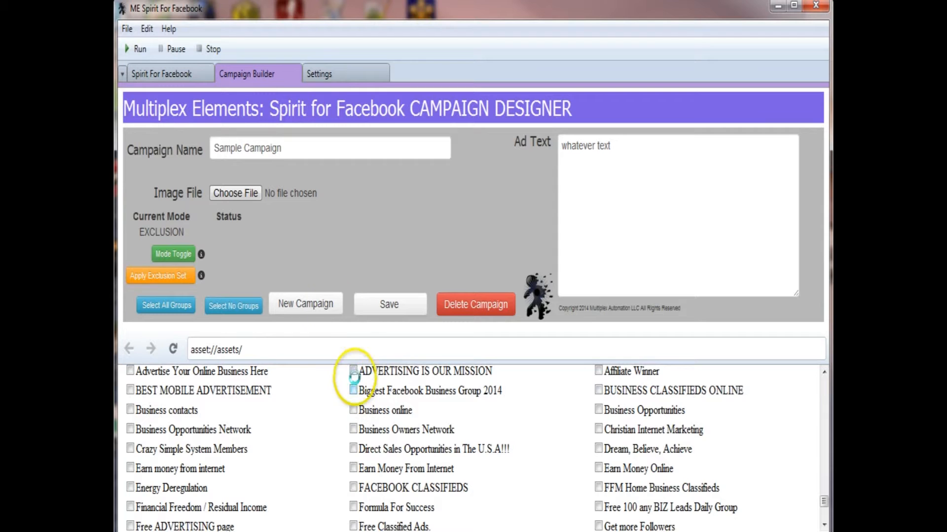
left_click(174, 253)
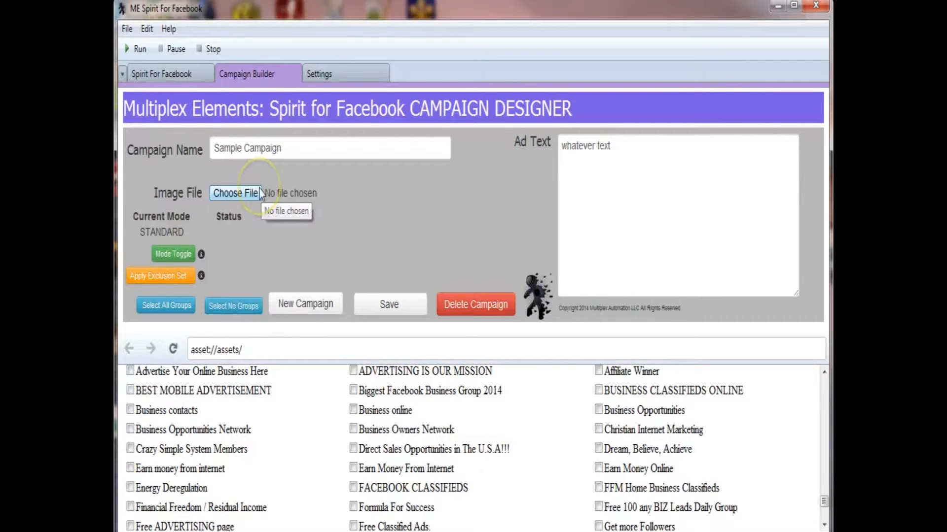
left_click(221, 195)
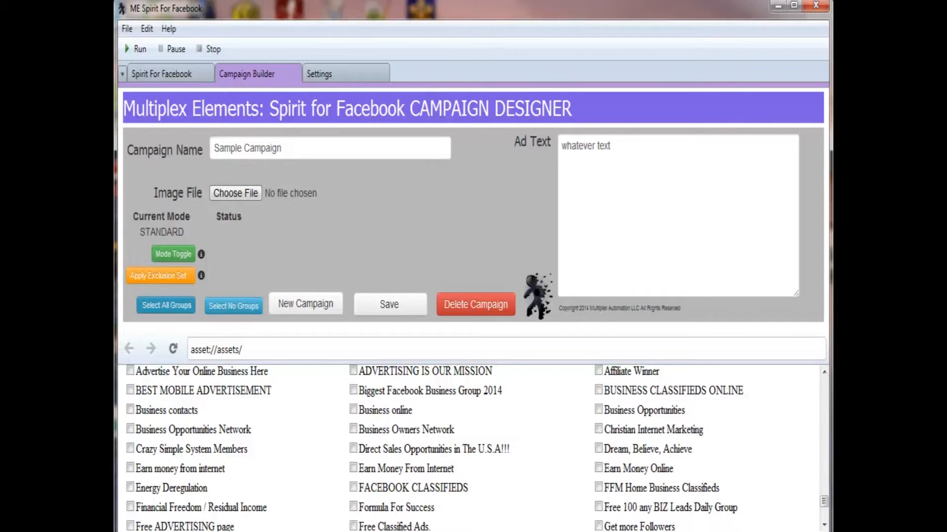
Step: Select all groups for Sample Campaign and review the checked list
left_click(166, 305)
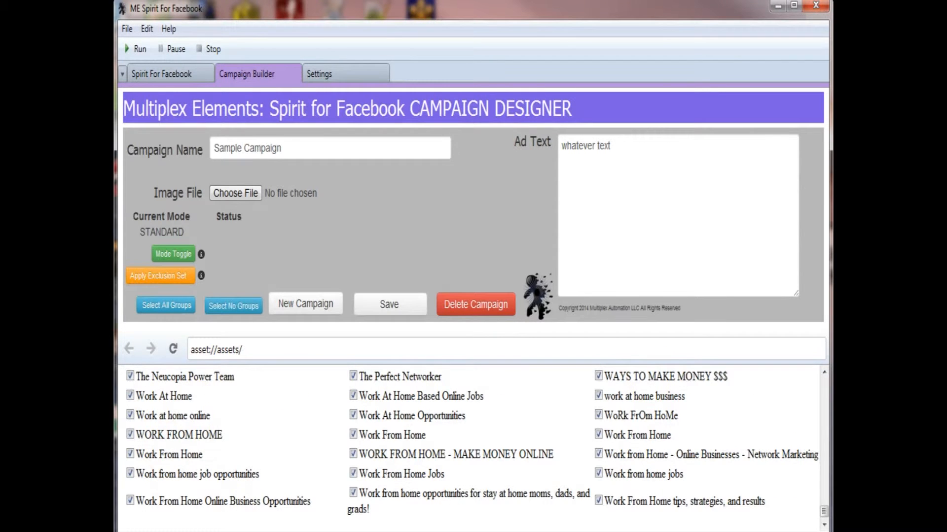
scroll(474, 449, "up", 15)
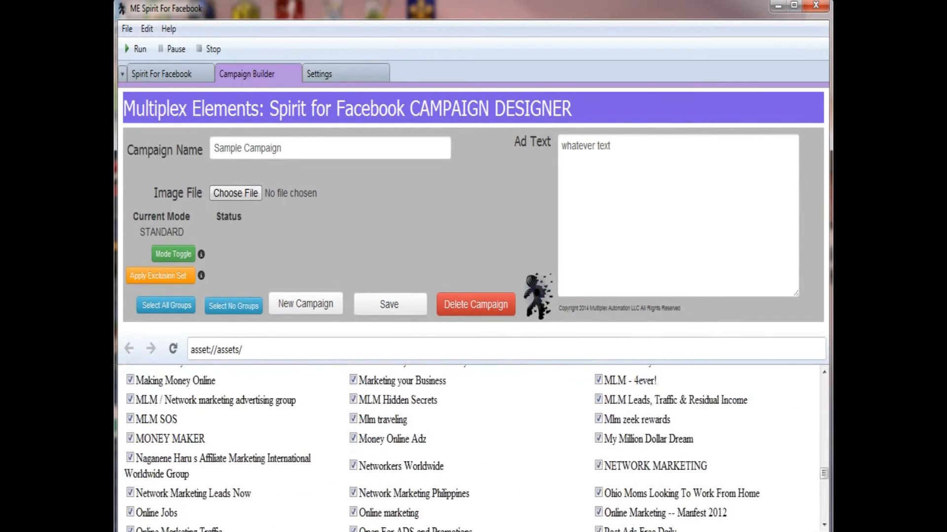
scroll(473, 449, "up", 15)
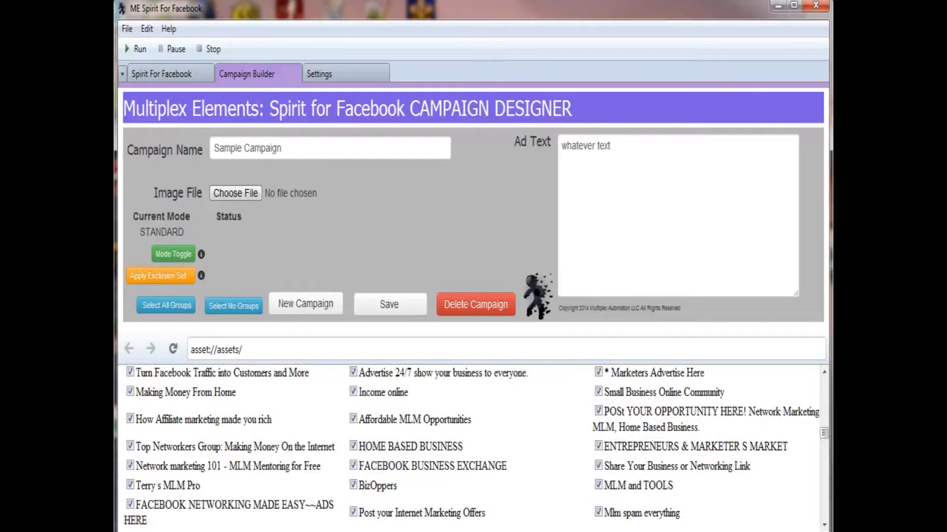
Step: Apply the exclusion set file Spirit_Test Exclusion Group to Sample Campaign's selected groups
left_click(163, 277)
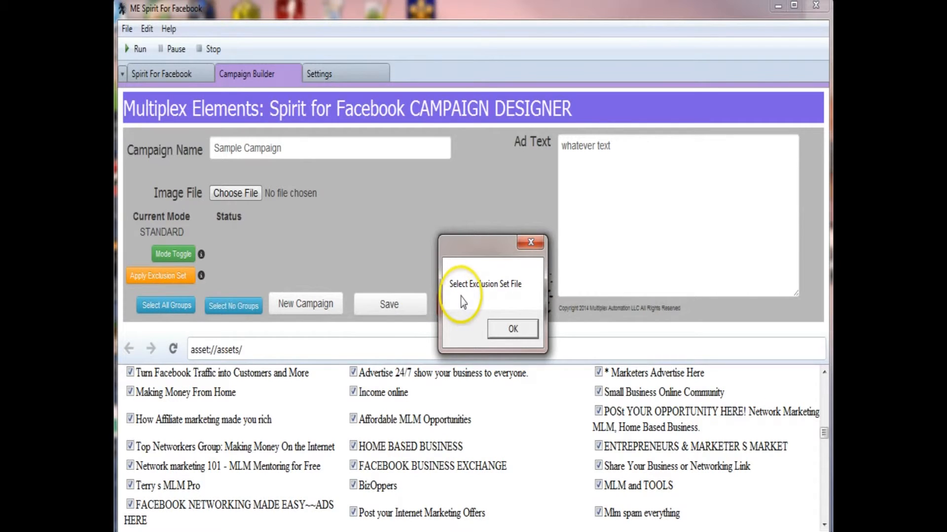
left_click(510, 329)
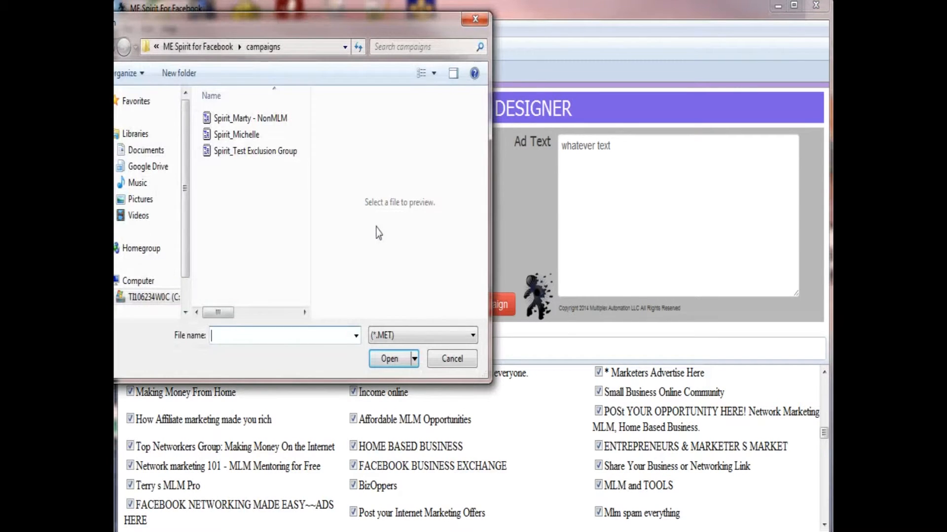
left_click(262, 152)
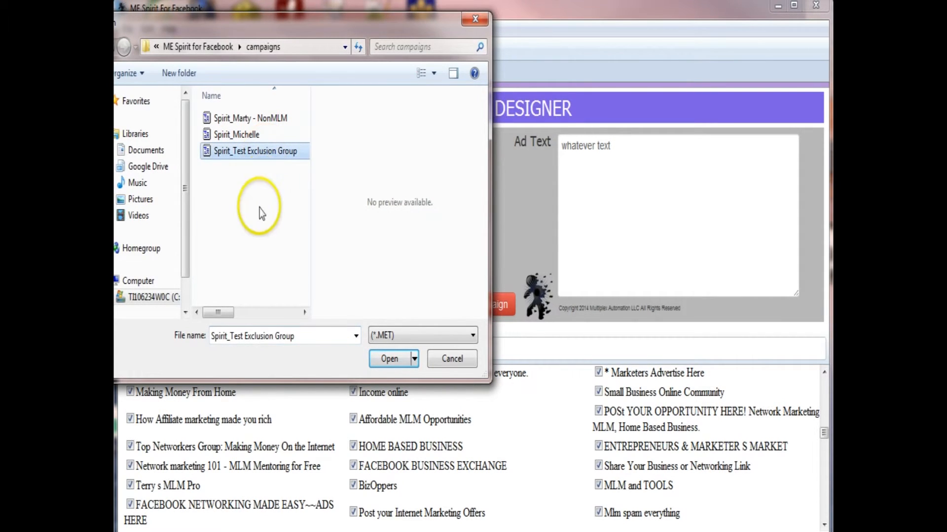
left_click(386, 359)
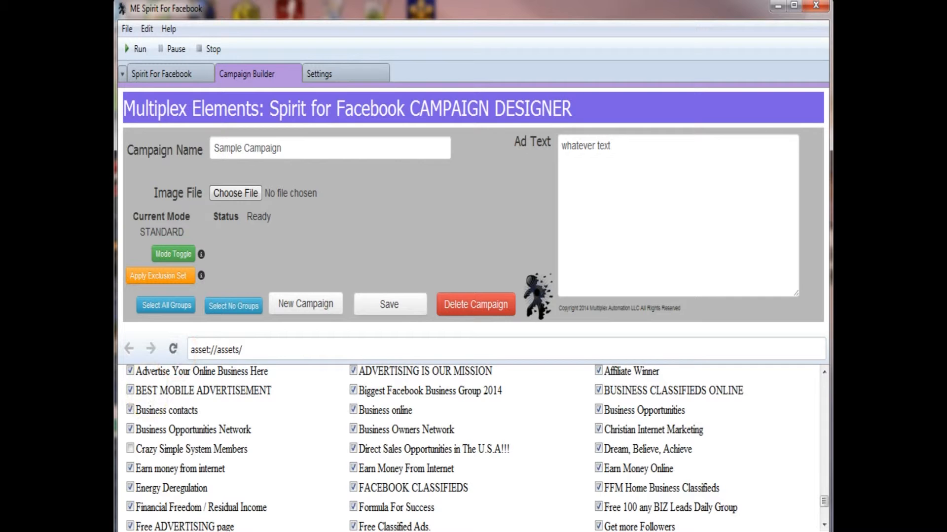
Step: Review which groups are unchecked in Sample Campaign's list and save the campaign
scroll(474, 448, "down", 10)
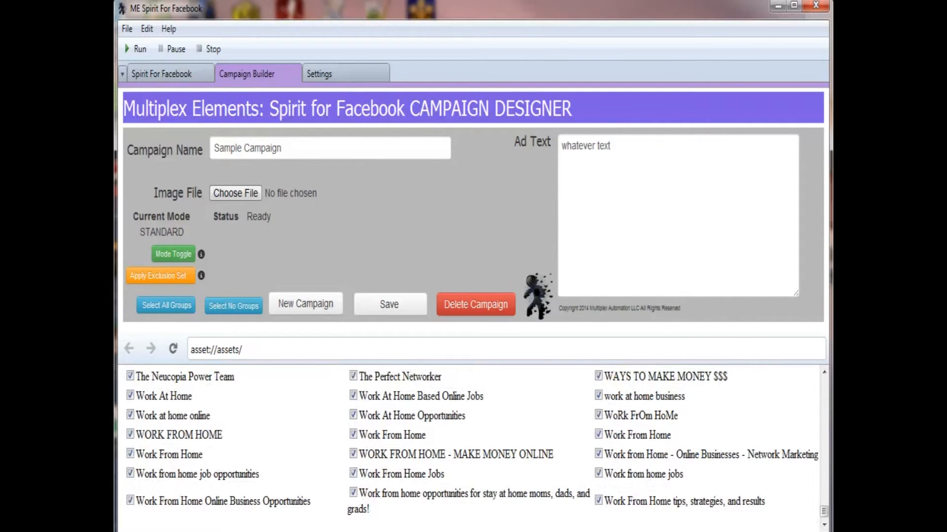
scroll(702, 464, "up", 8)
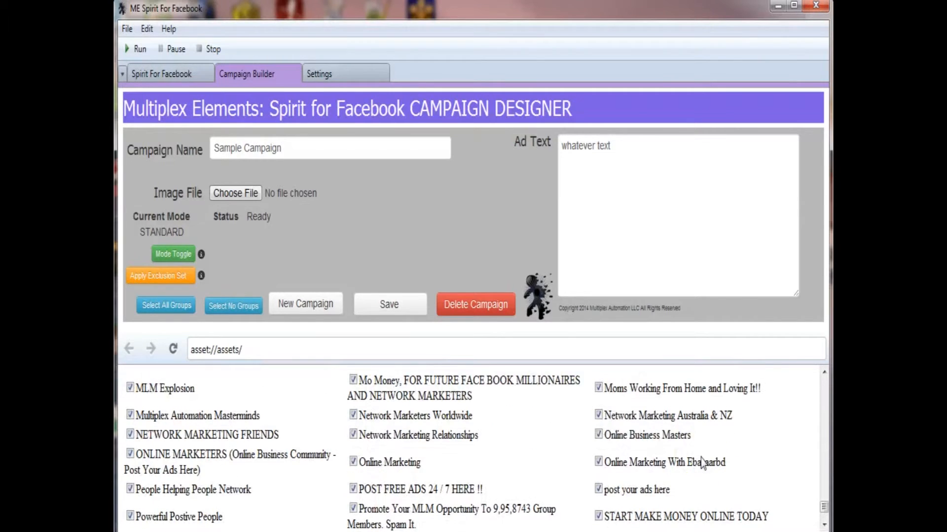
scroll(702, 463, "up", 6)
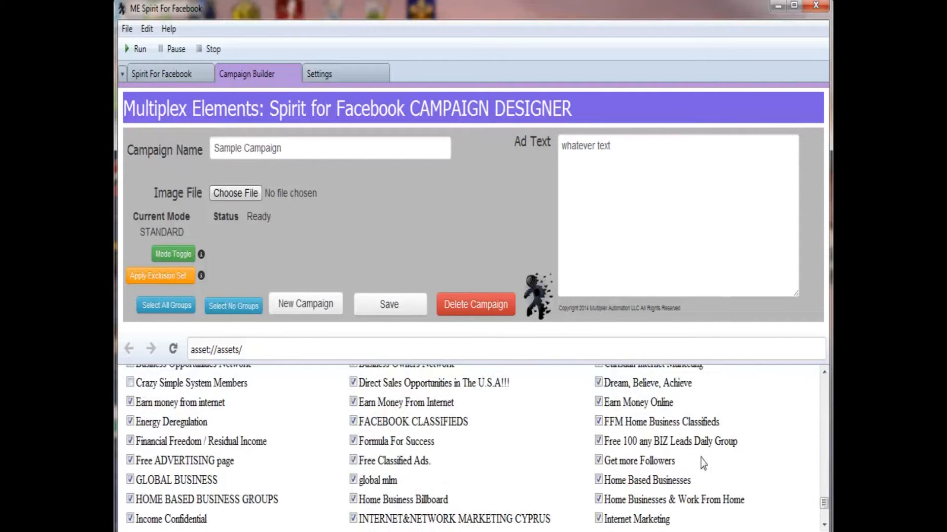
scroll(702, 463, "up", 2)
scroll(703, 464, "up", 2)
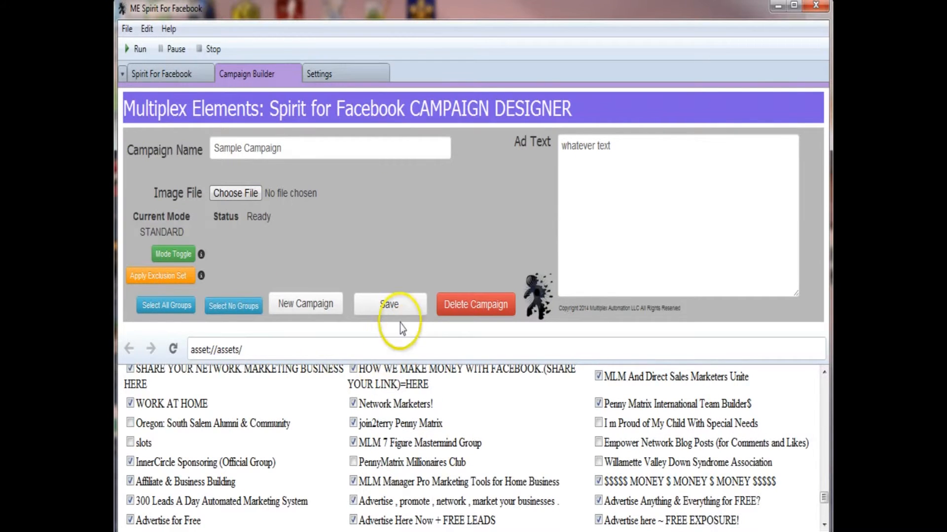
left_click(393, 308)
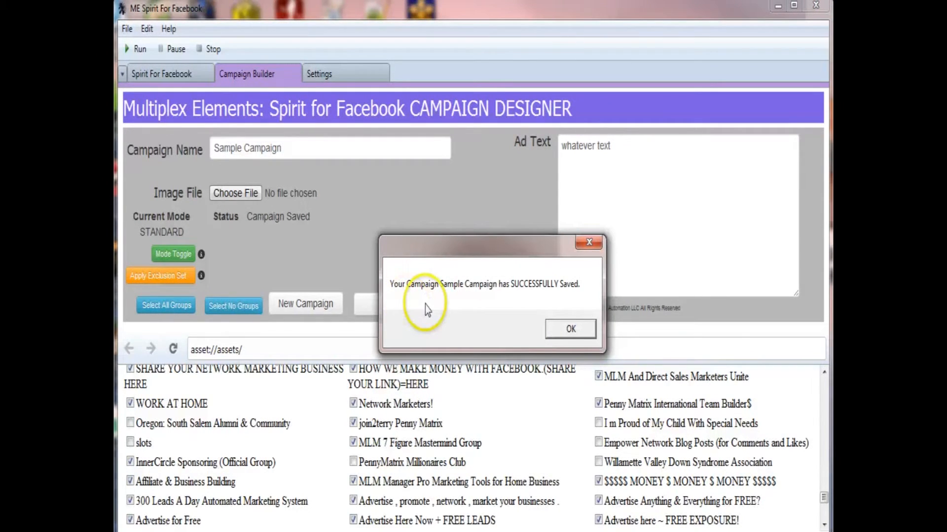
left_click(572, 331)
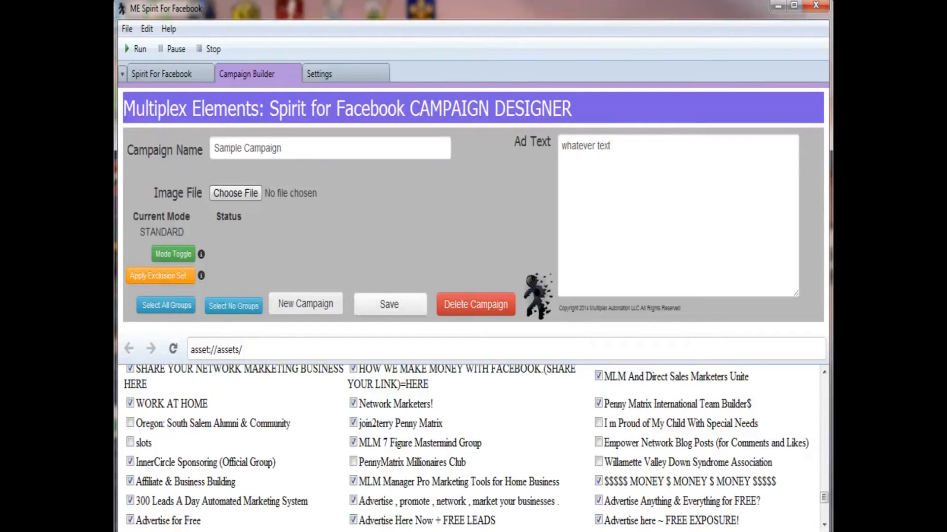
Step: Start a new campaign and select all of its groups
left_click(319, 303)
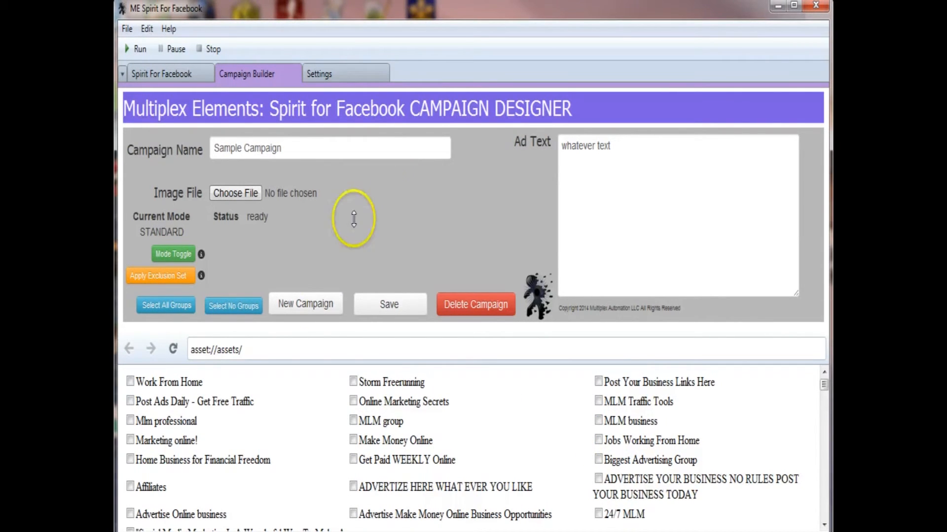
left_click(160, 305)
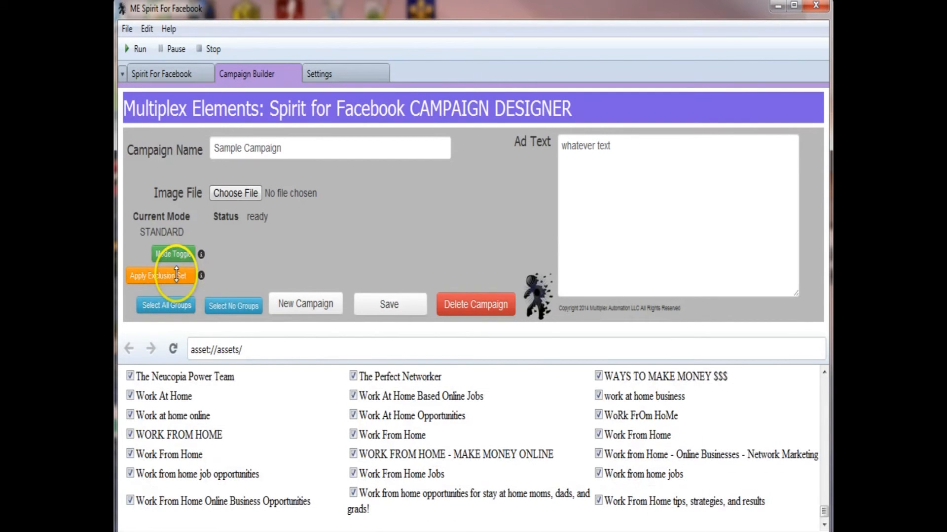
Step: Exclude the groups in the Spirit_Test Exclusion Group file from the new campaign's selection and save the campaign
left_click(159, 275)
left_click(515, 329)
left_click(249, 151)
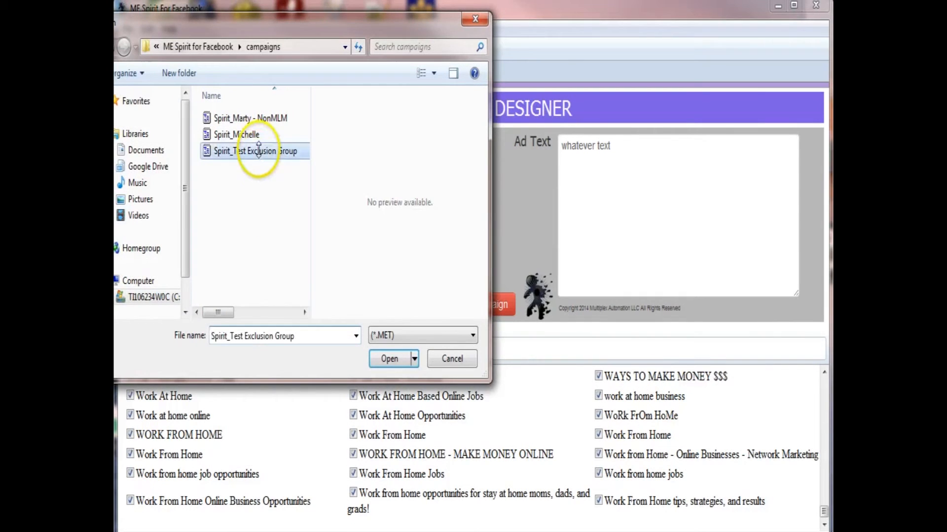
left_click(389, 359)
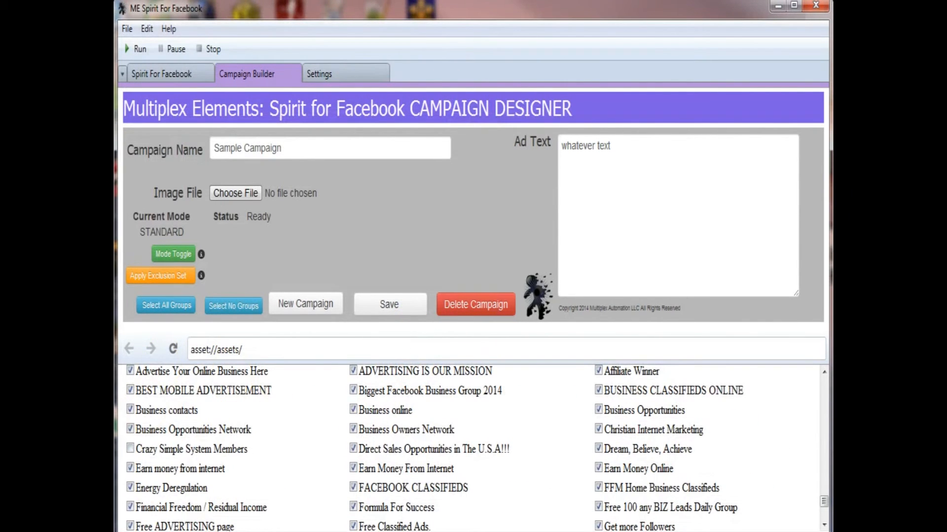
left_click_drag(823, 502, 824, 496)
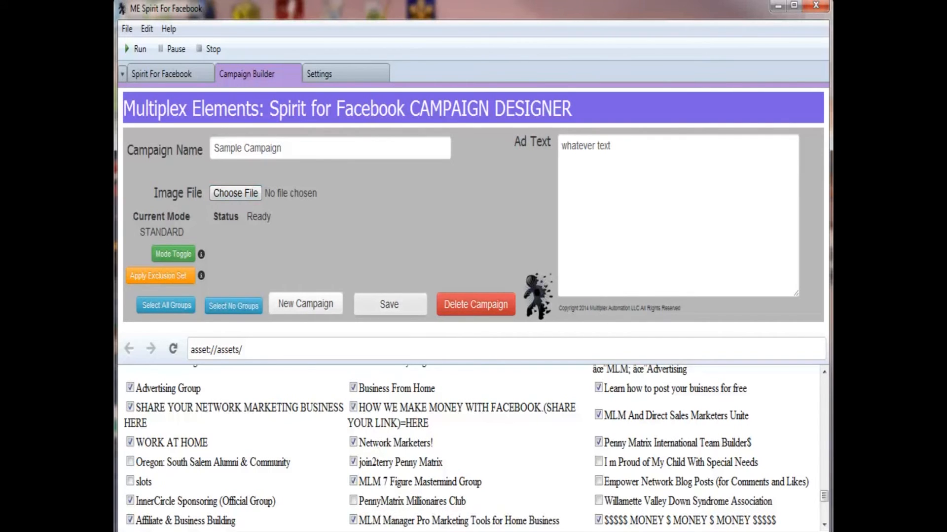
left_click(384, 304)
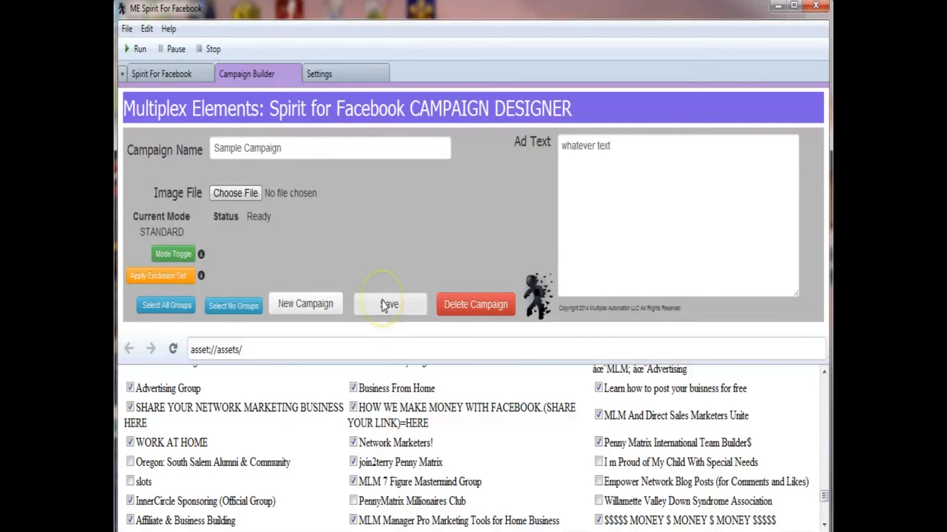